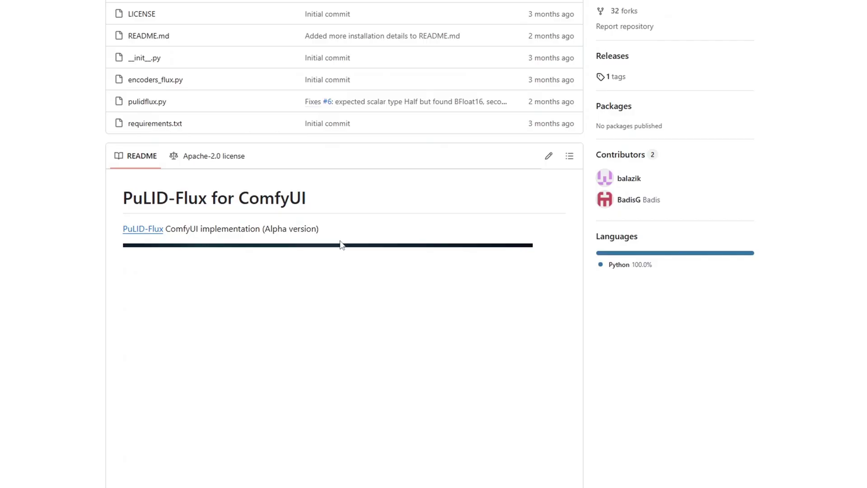
Step: Step through the example sketches in the gallery, past the frog drawing to the whale image
{"action": "scroll", "coordinate": [348, 246], "scroll_direction": "up", "scroll_amount": 5}
{"action": "scroll", "coordinate": [348, 247], "scroll_direction": "down", "scroll_amount": 15}
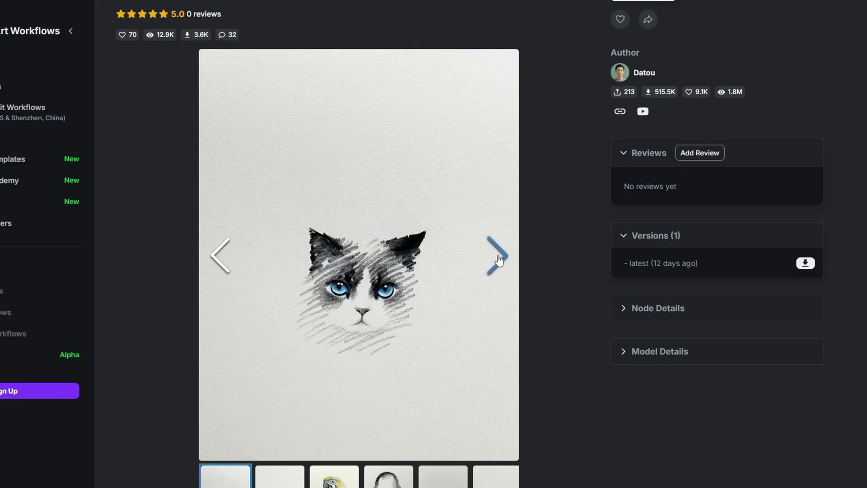
{"action": "left_click", "coordinate": [499, 255]}
{"action": "left_click", "coordinate": [499, 255]}
{"action": "left_click", "coordinate": [500, 257]}
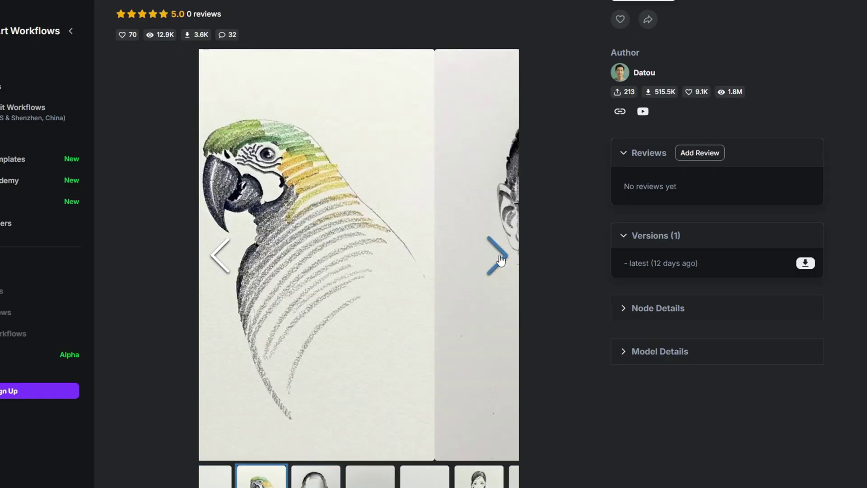
{"action": "left_click", "coordinate": [499, 254]}
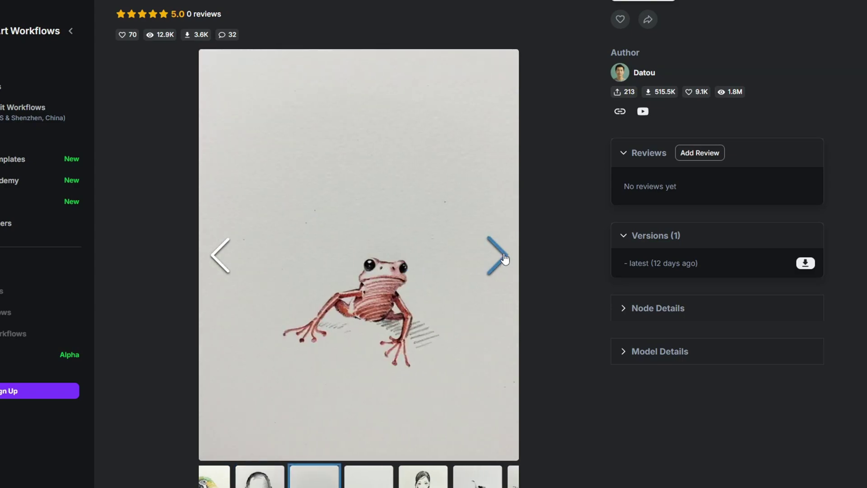
{"action": "left_click", "coordinate": [499, 255]}
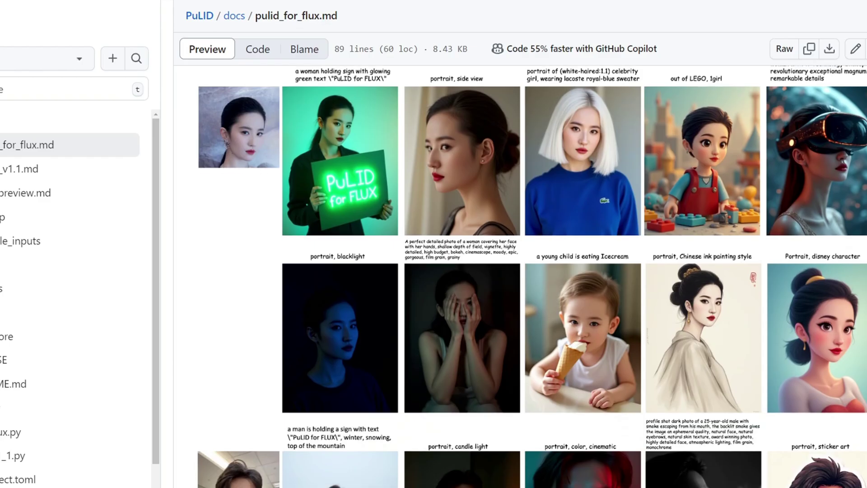
Step: Scroll through the Visual Results grid of example portraits in pulid_for_flux.md
{"action": "scroll", "coordinate": [528, 276], "scroll_direction": "up", "scroll_amount": 1}
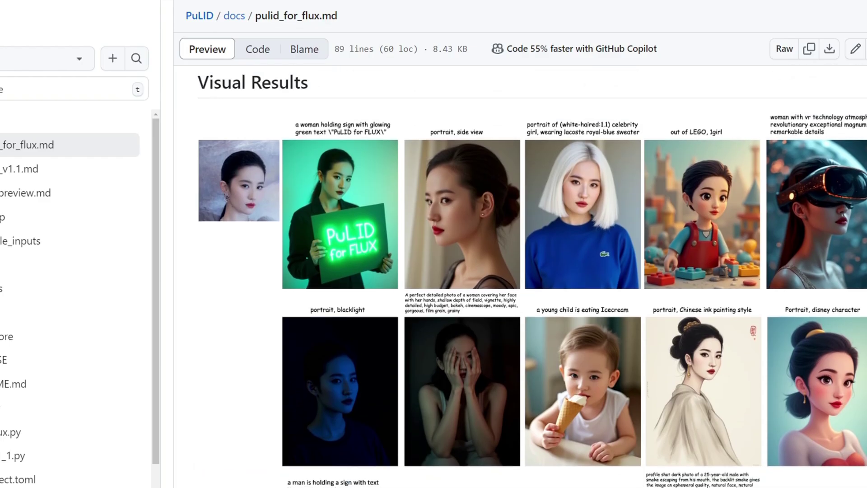
{"action": "scroll", "coordinate": [528, 276], "scroll_direction": "up", "scroll_amount": 1}
{"action": "scroll", "coordinate": [528, 276], "scroll_direction": "down", "scroll_amount": 3}
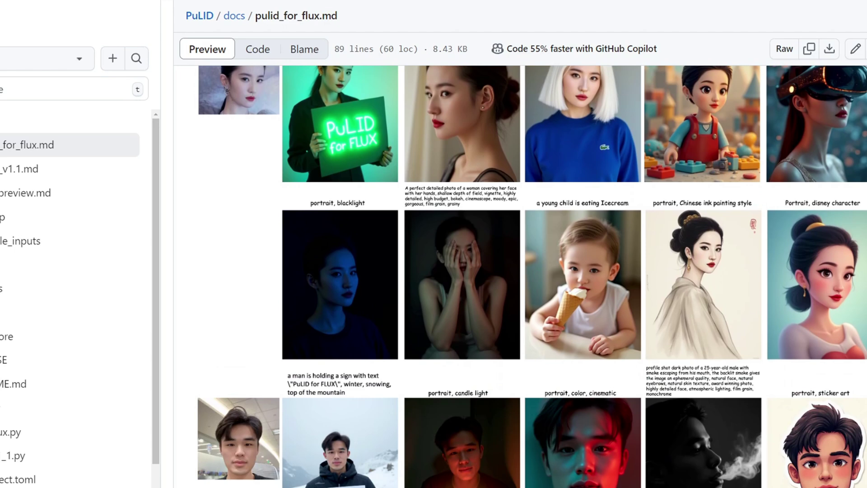
{"action": "scroll", "coordinate": [528, 275], "scroll_direction": "down", "scroll_amount": 3}
{"action": "scroll", "coordinate": [529, 275], "scroll_direction": "down", "scroll_amount": 2}
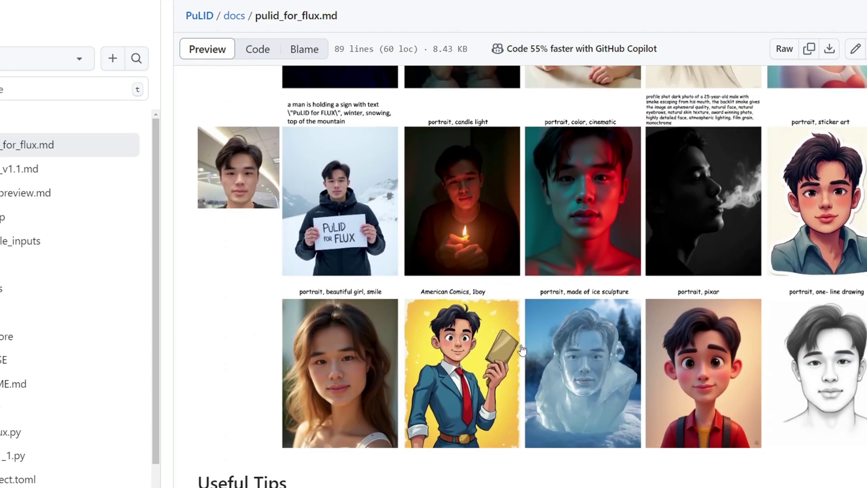
Step: Select the pencil-sketch prompt text, then pan across the image loader, LoRA nodes, KSampler and Save Image
{"action": "scroll", "coordinate": [522, 349], "scroll_direction": "down", "scroll_amount": 3}
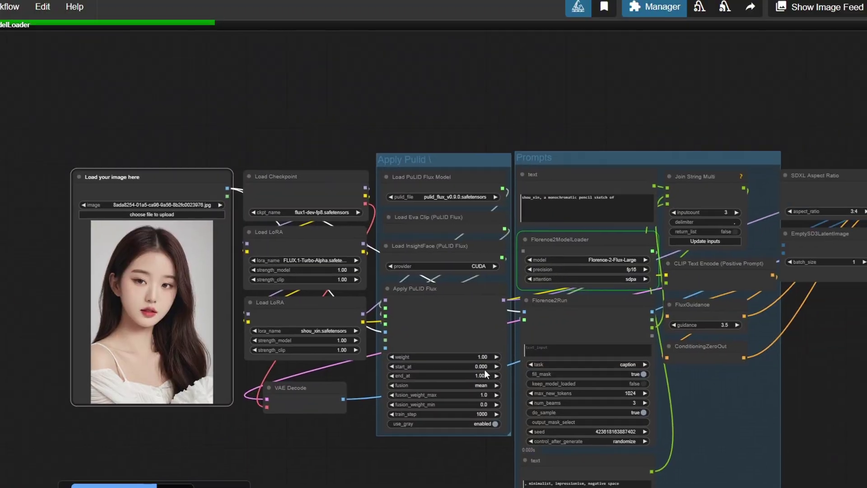
{"action": "scroll", "coordinate": [570, 200], "scroll_direction": "up", "scroll_amount": 3}
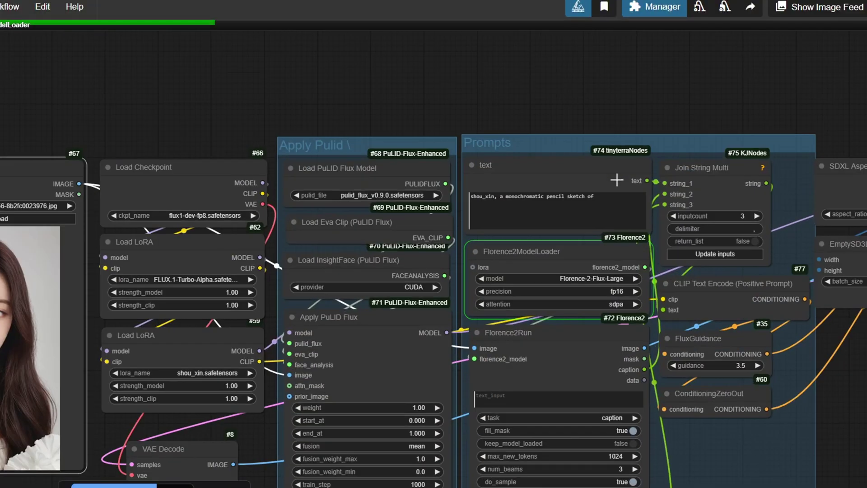
{"action": "triple_click", "coordinate": [570, 200]}
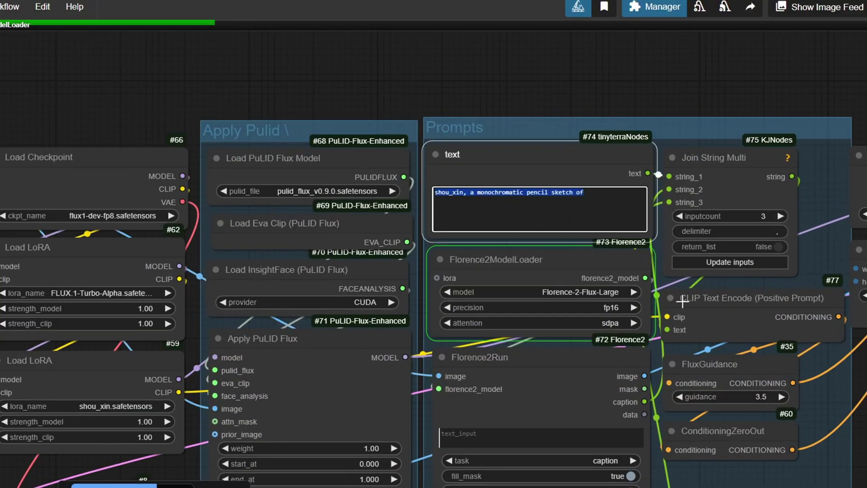
{"action": "left_click_drag", "start_coordinate": [743, 350], "coordinate": [651, 303]}
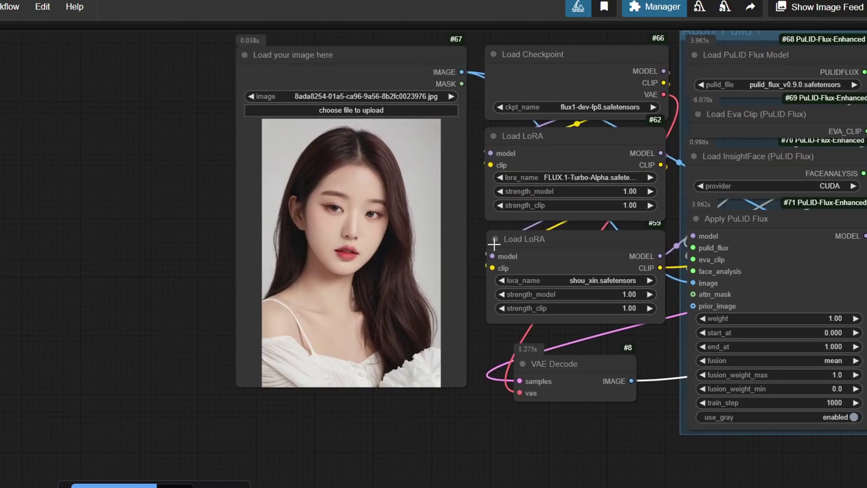
{"action": "mouse_move", "coordinate": [815, 278]}
{"action": "left_mouse_down"}
{"action": "mouse_move", "coordinate": [478, 248]}
{"action": "mouse_move", "coordinate": [212, 250]}
{"action": "mouse_move", "coordinate": [298, 233]}
{"action": "left_mouse_up"}
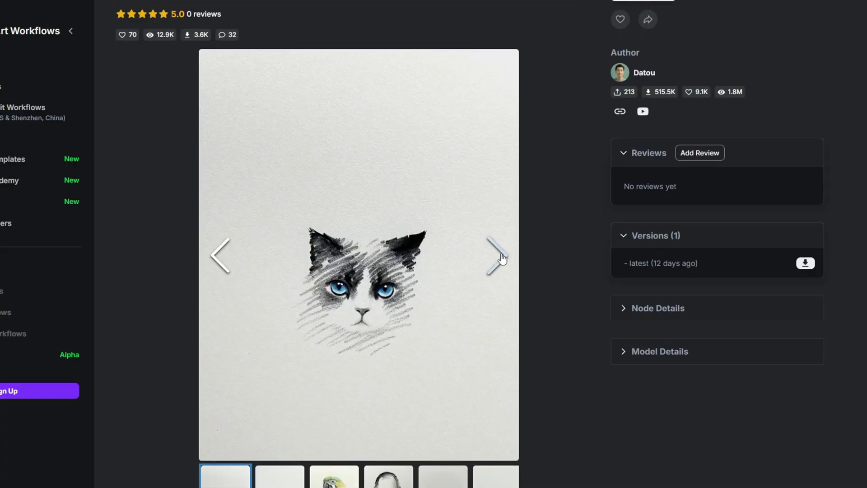
Step: Cycle the gallery from the cat through crow, Steve Jobs, frog, whale and girl sketches to the arms-out ballerina
{"action": "left_click", "coordinate": [498, 257]}
{"action": "left_click", "coordinate": [498, 258]}
{"action": "left_click", "coordinate": [499, 254]}
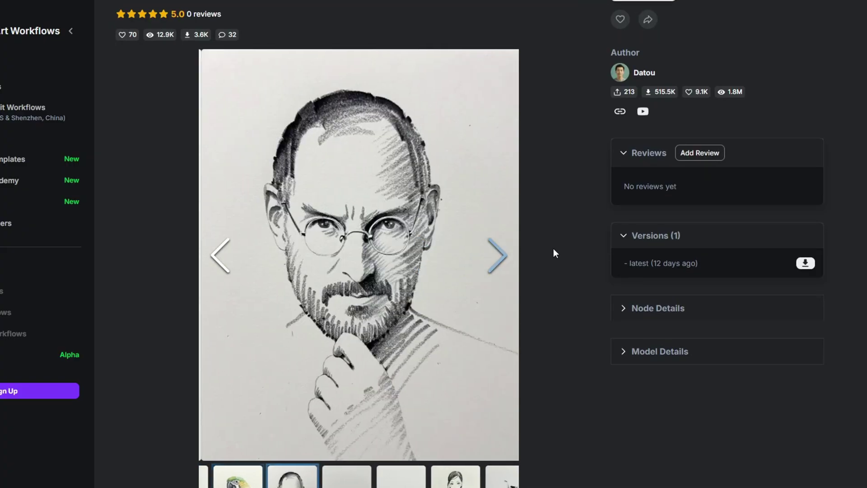
{"action": "left_click", "coordinate": [505, 257]}
{"action": "left_click", "coordinate": [501, 256]}
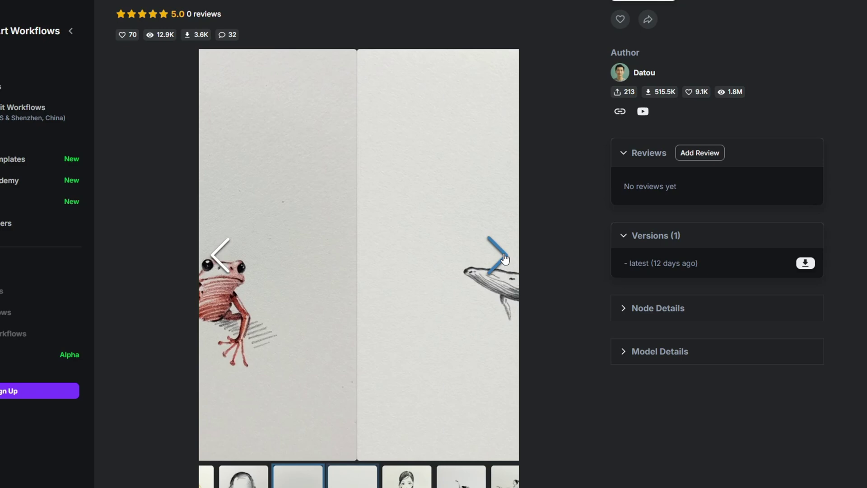
{"action": "left_click", "coordinate": [501, 256]}
{"action": "left_click", "coordinate": [501, 255]}
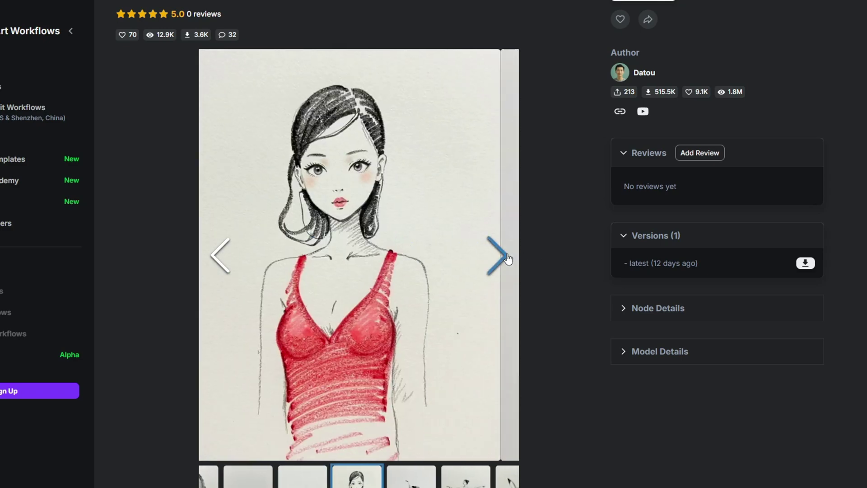
{"action": "left_click", "coordinate": [511, 259]}
{"action": "scroll", "coordinate": [562, 250], "scroll_direction": "down", "scroll_amount": 8}
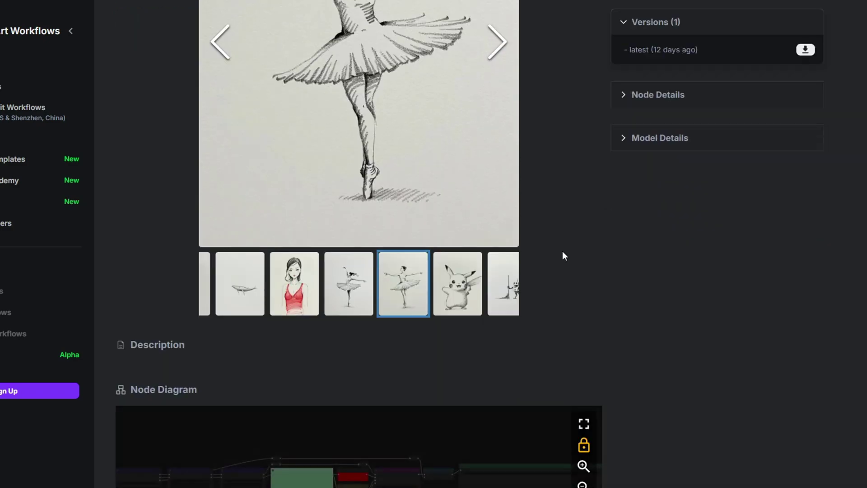
{"action": "scroll", "coordinate": [606, 261], "scroll_direction": "up", "scroll_amount": 3}
{"action": "scroll", "coordinate": [617, 263], "scroll_direction": "up", "scroll_amount": 5}
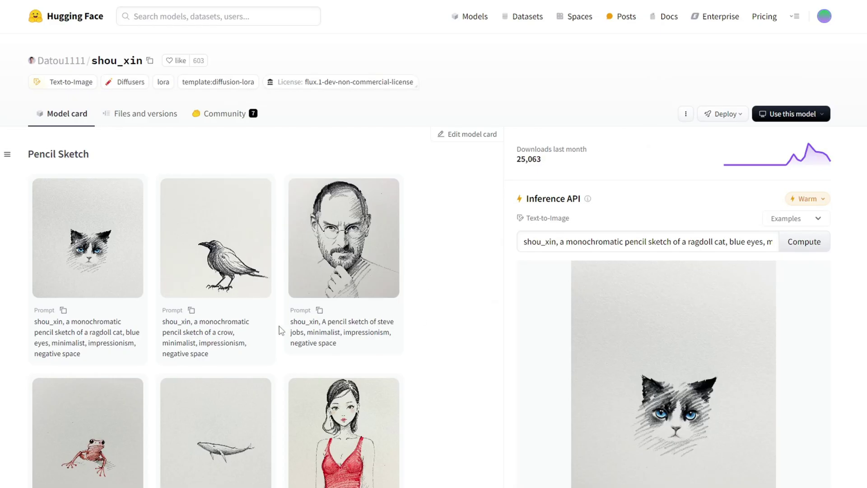
Step: Scroll the ComfyUI-PuLID-Flux README down to its Installation instructions
{"action": "left_click_drag", "start_coordinate": [290, 322], "coordinate": [358, 346]}
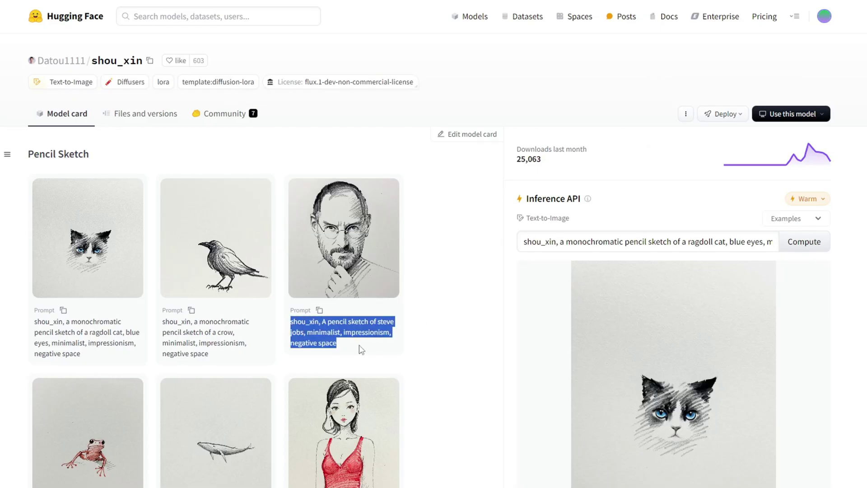
{"action": "left_click", "coordinate": [442, 344]}
{"action": "scroll", "coordinate": [441, 344], "scroll_direction": "down", "scroll_amount": 1}
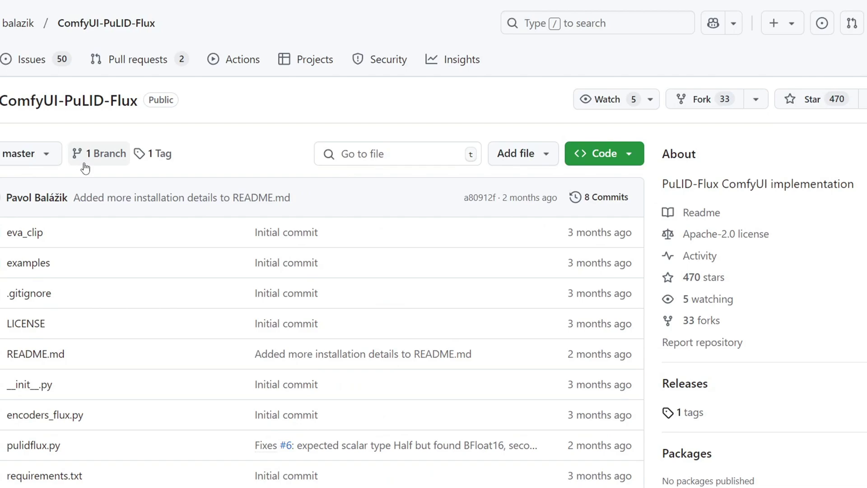
{"action": "scroll", "coordinate": [434, 316], "scroll_direction": "down", "scroll_amount": 10}
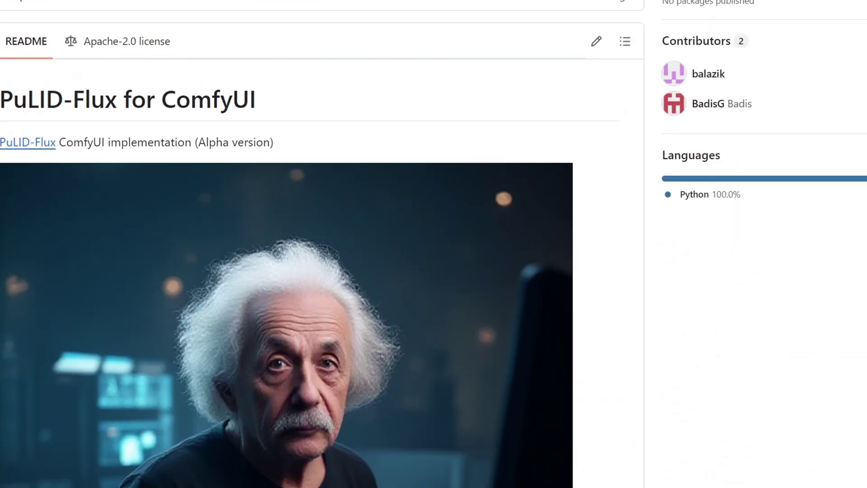
{"action": "scroll", "coordinate": [289, 262], "scroll_direction": "down", "scroll_amount": 5}
{"action": "scroll", "coordinate": [222, 5], "scroll_direction": "down", "scroll_amount": 13}
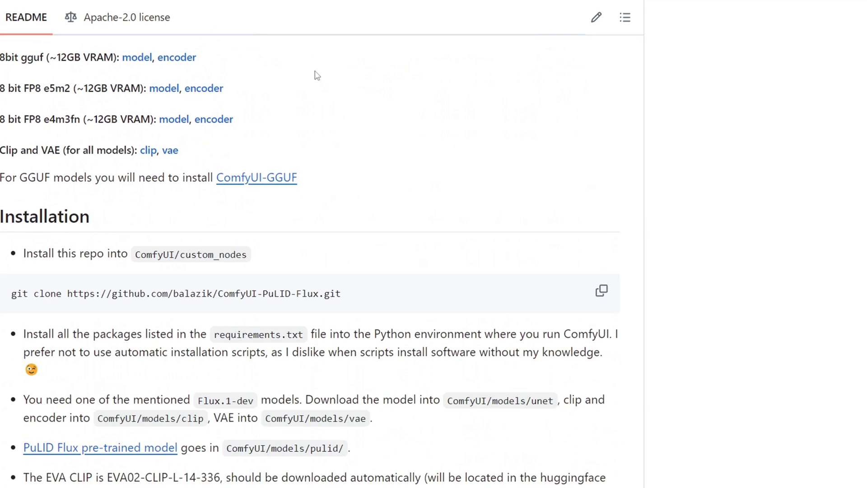
{"action": "scroll", "coordinate": [336, 174], "scroll_direction": "down", "scroll_amount": 2}
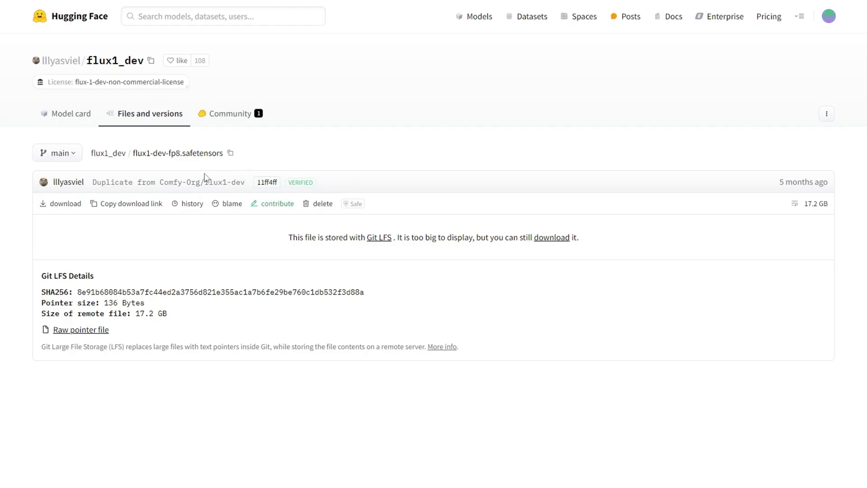
Step: Highlight the flux1-dev-fp8.safetensors file name, then follow the 'PuLID Flux pre-trained model' link to pulid_flux_v0.9.0.safetensors
{"action": "left_click_drag", "start_coordinate": [232, 156], "coordinate": [134, 154]}
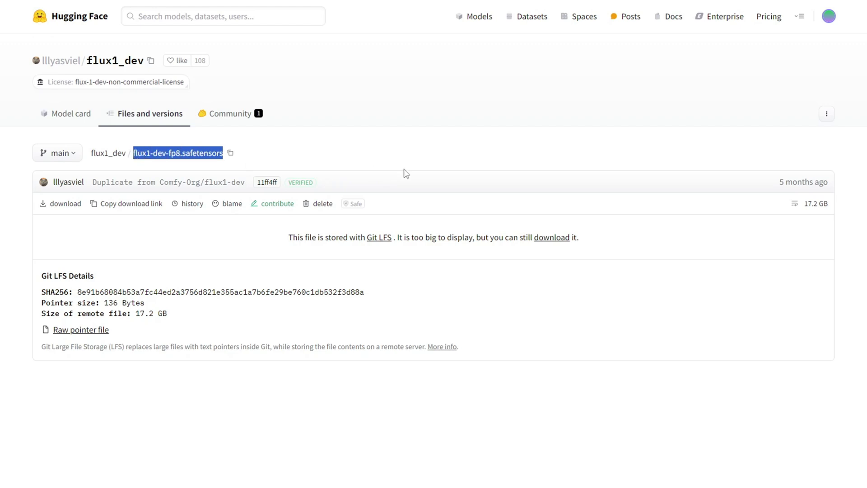
{"action": "left_click", "coordinate": [441, 231]}
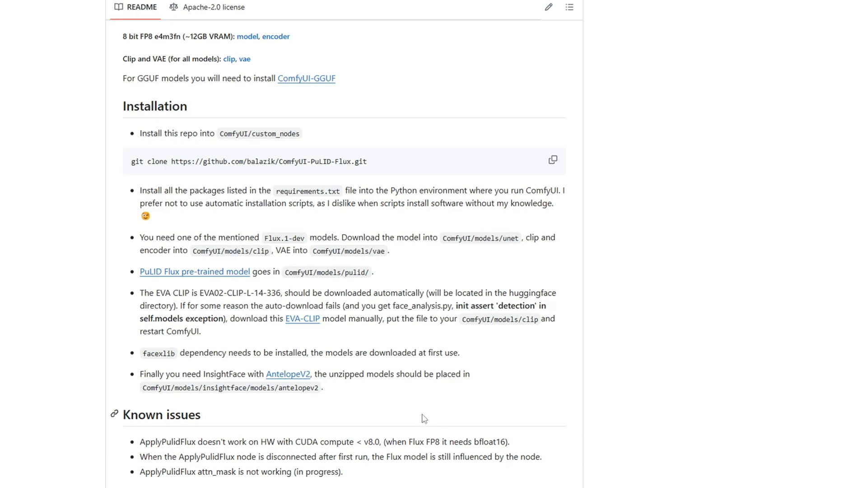
{"action": "left_click", "coordinate": [207, 280]}
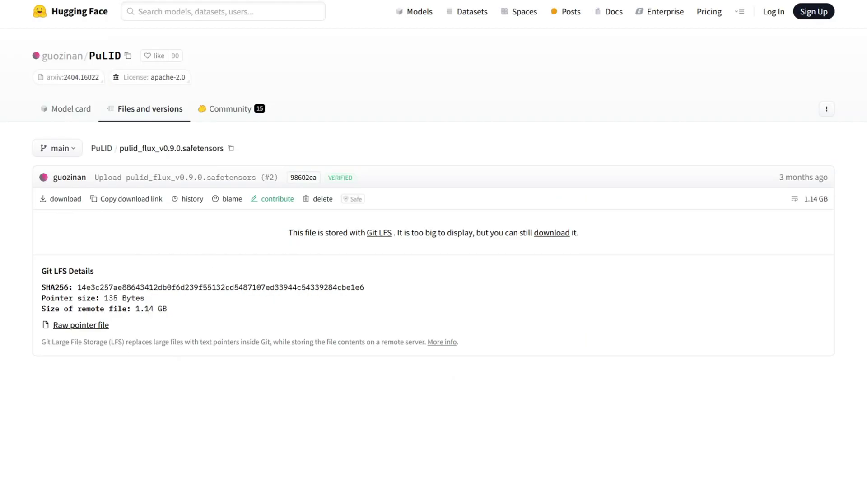
Step: Navigate into the ComfyUI\models\pulid folder in File Explorer
{"action": "double_click", "coordinate": [268, 114]}
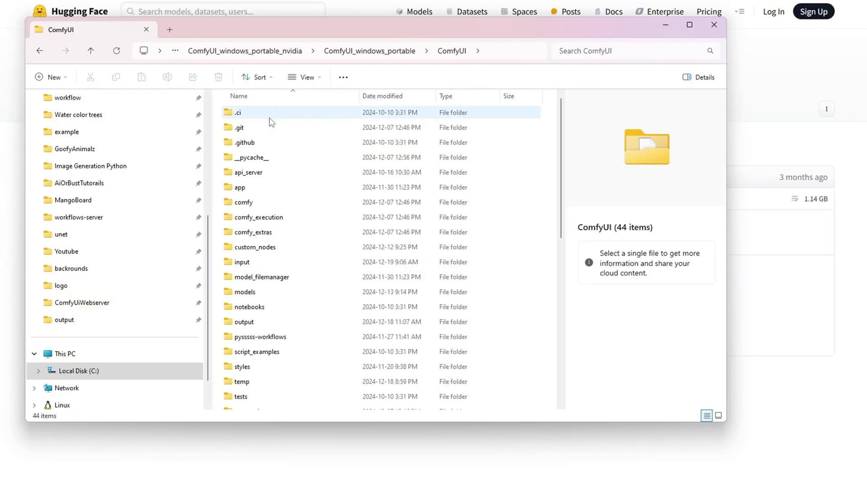
{"action": "double_click", "coordinate": [255, 291]}
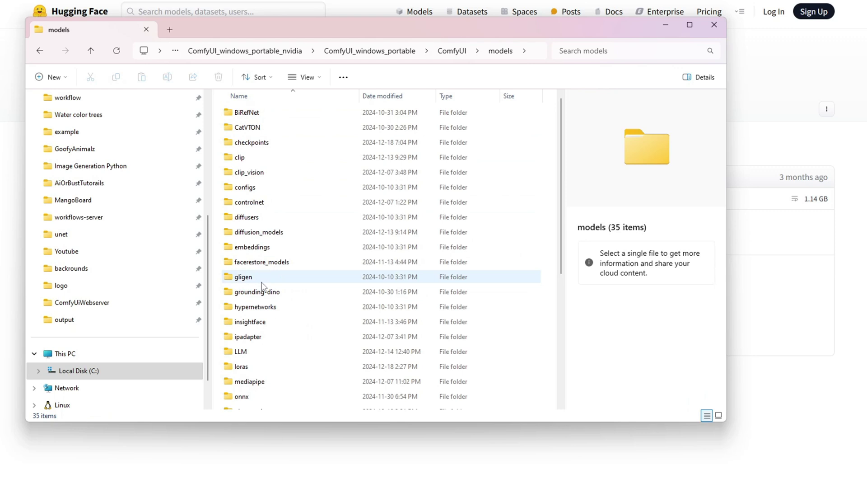
{"action": "scroll", "coordinate": [266, 282], "scroll_direction": "down", "scroll_amount": 3}
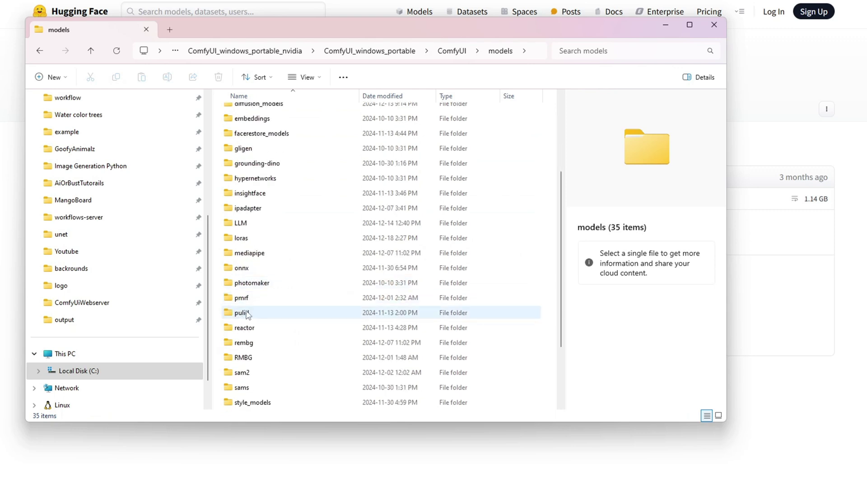
{"action": "double_click", "coordinate": [246, 316]}
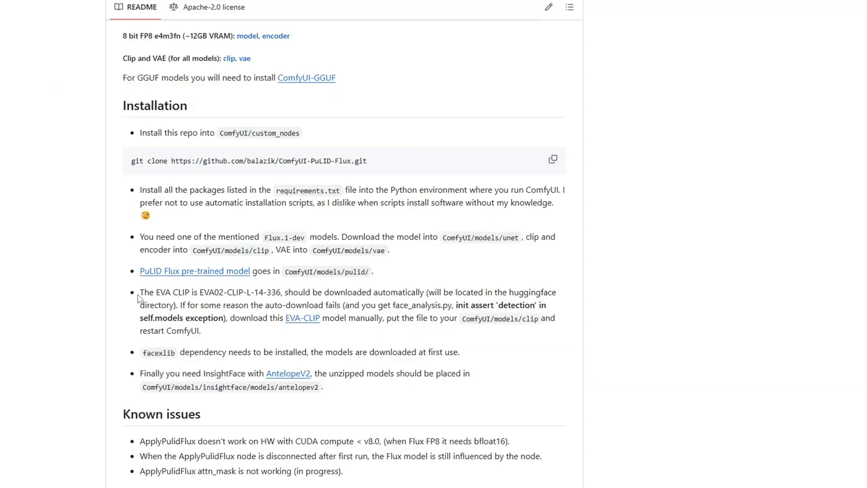
Step: Check the README's EVA CLIP note, then open models\clip and select EVA02_CLIP_L_336_psz14_s6B.pt
{"action": "left_click_drag", "start_coordinate": [140, 292], "coordinate": [463, 291]}
{"action": "left_click", "coordinate": [494, 288]}
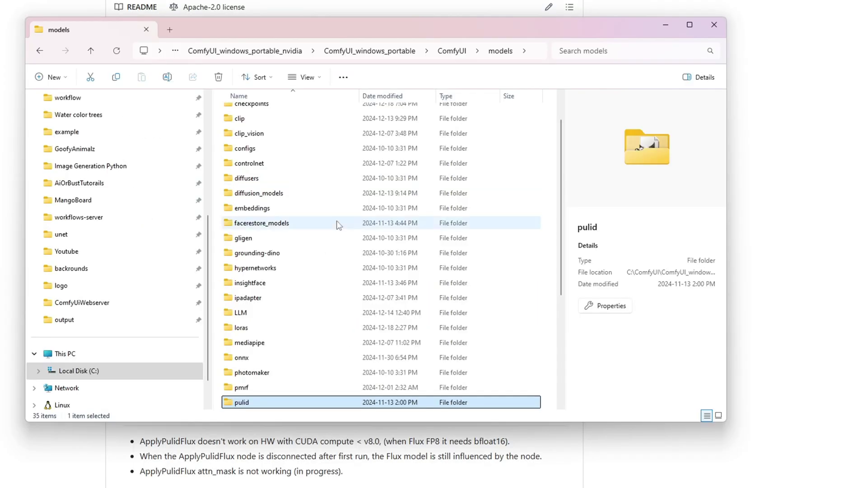
{"action": "scroll", "coordinate": [284, 167], "scroll_direction": "up", "scroll_amount": 2}
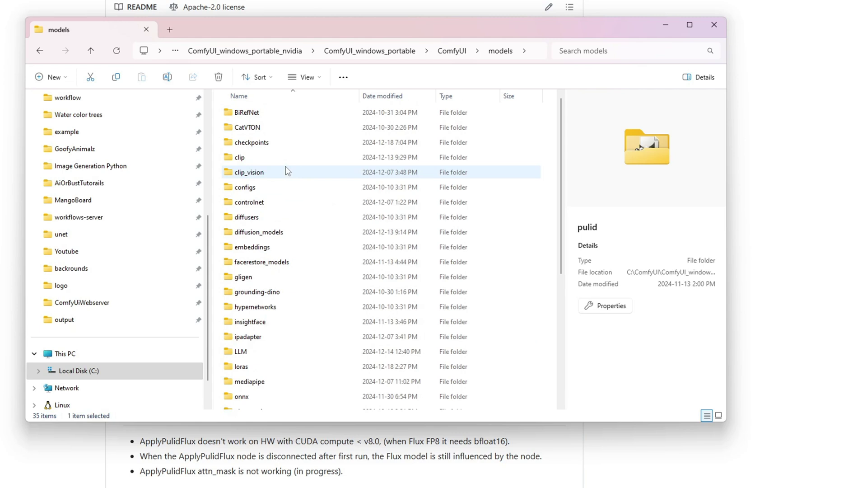
{"action": "left_click", "coordinate": [285, 160]}
{"action": "double_click", "coordinate": [283, 161]}
{"action": "left_click", "coordinate": [270, 142]}
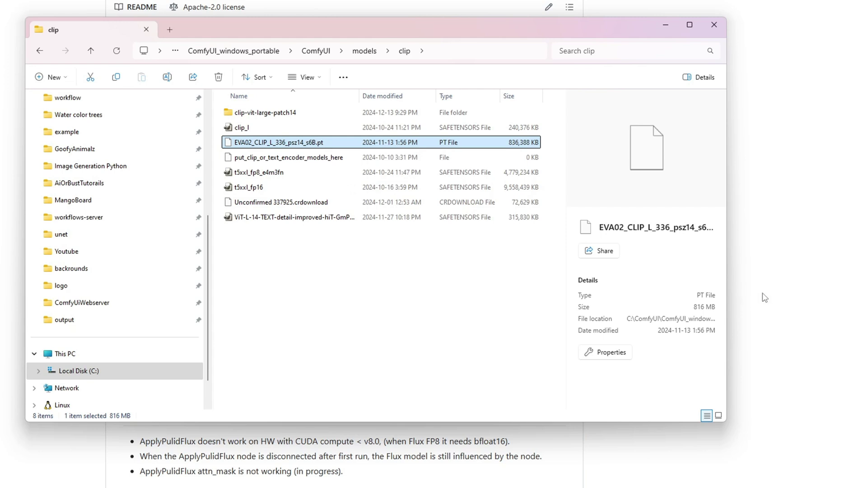
Step: In the README, highlight facexlib and the InsightFace requirement, then open the AntelopeV2 link in a new tab
{"action": "key", "text": "alt+Tab"}
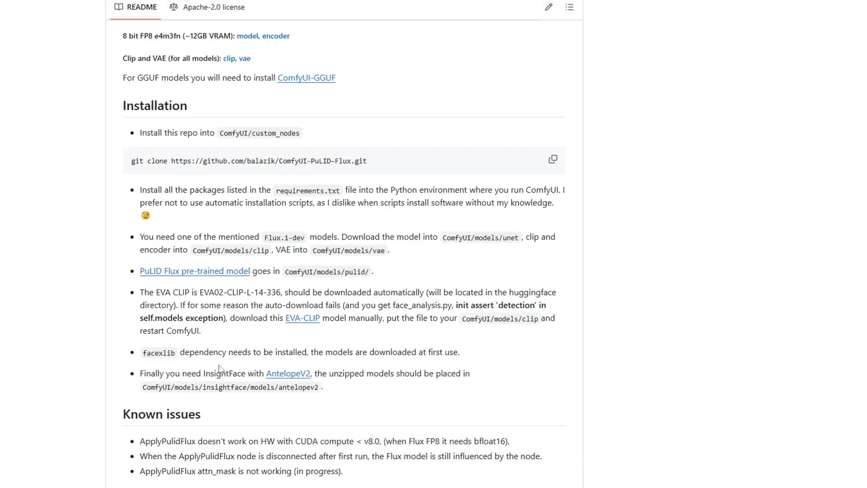
{"action": "left_click_drag", "start_coordinate": [142, 352], "coordinate": [175, 353]}
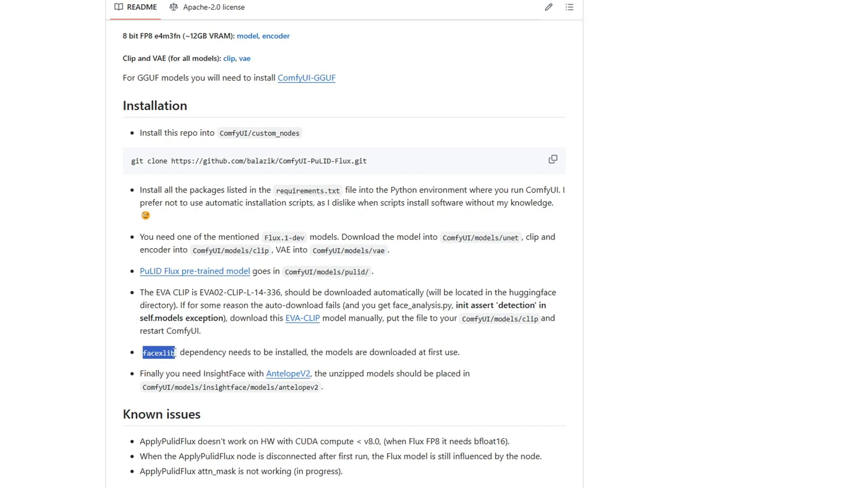
{"action": "left_click_drag", "start_coordinate": [310, 352], "coordinate": [461, 352]}
{"action": "left_click", "coordinate": [165, 384]}
{"action": "left_click_drag", "start_coordinate": [140, 372], "coordinate": [474, 388]}
{"action": "left_click", "coordinate": [352, 401]}
{"action": "right_click", "coordinate": [298, 376]}
{"action": "left_click", "coordinate": [353, 225]}
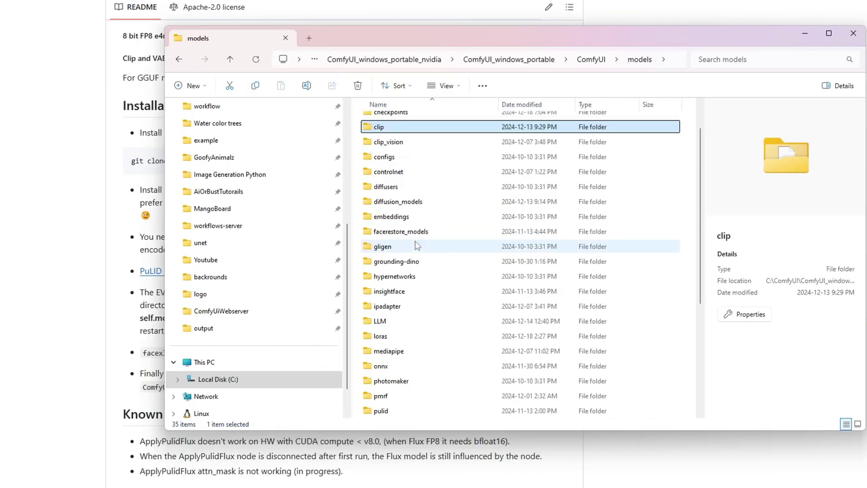
Step: Open ComfyUI\models\insightface\models\antelopev2 to confirm its five .onnx files
{"action": "scroll", "coordinate": [413, 237], "scroll_direction": "down", "scroll_amount": 1}
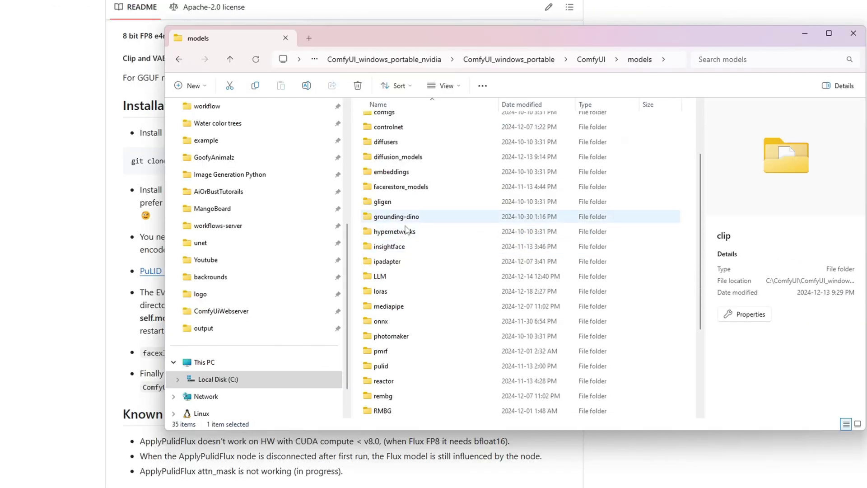
{"action": "double_click", "coordinate": [384, 248]}
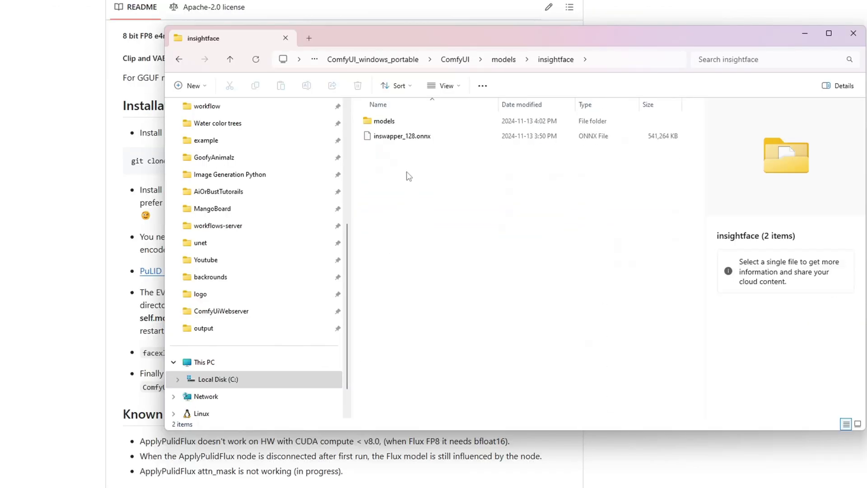
{"action": "double_click", "coordinate": [399, 121]}
{"action": "double_click", "coordinate": [389, 121]}
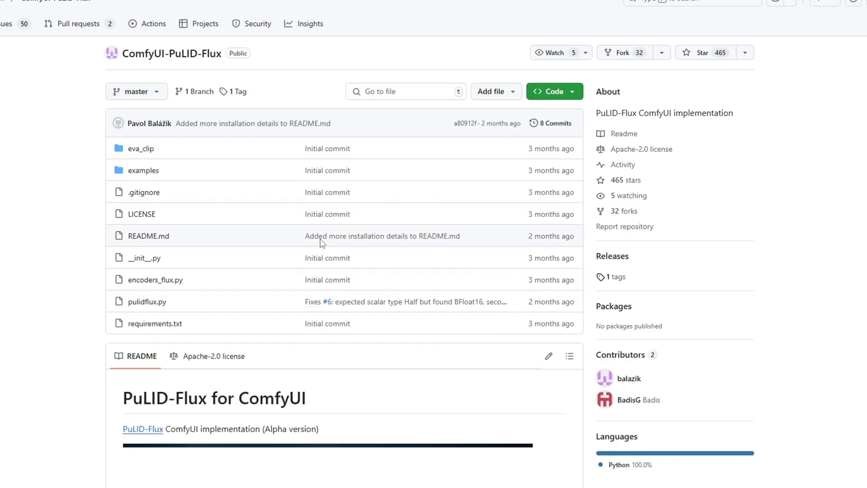
{"action": "scroll", "coordinate": [322, 243], "scroll_direction": "down", "scroll_amount": 5}
{"action": "scroll", "coordinate": [345, 245], "scroll_direction": "up", "scroll_amount": 5}
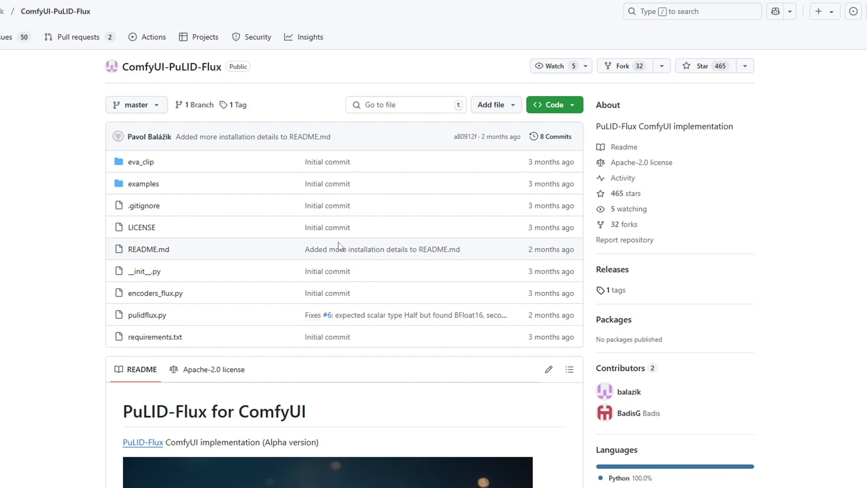
{"action": "scroll", "coordinate": [338, 246], "scroll_direction": "down", "scroll_amount": 10}
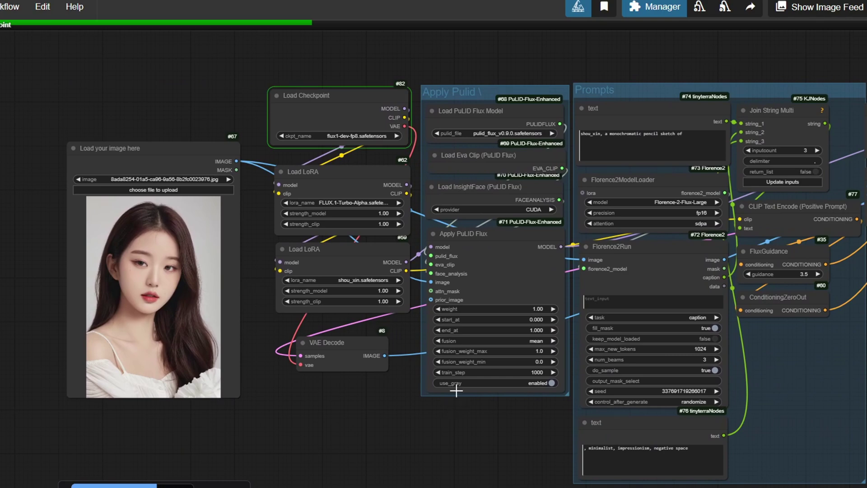
Step: Select the shou_xin prompt text, pan to KSampler and move the image loader beside Save Image
{"action": "scroll", "coordinate": [749, 226], "scroll_direction": "up", "scroll_amount": 3}
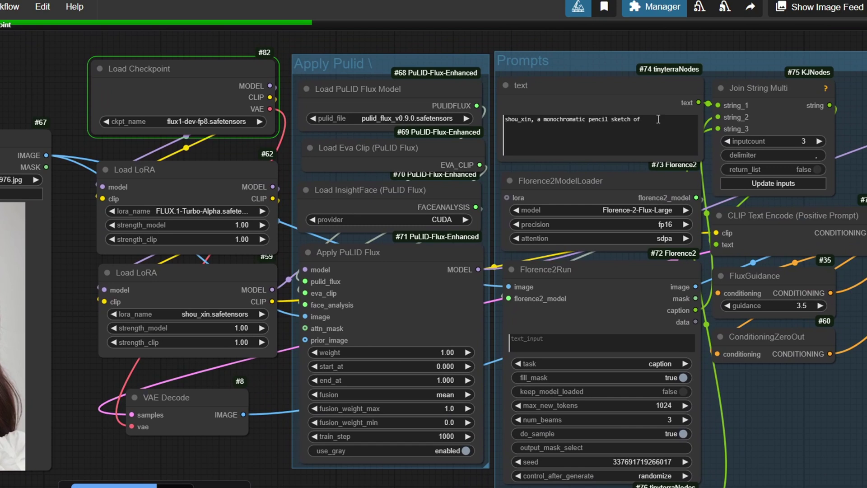
{"action": "triple_click", "coordinate": [507, 119]}
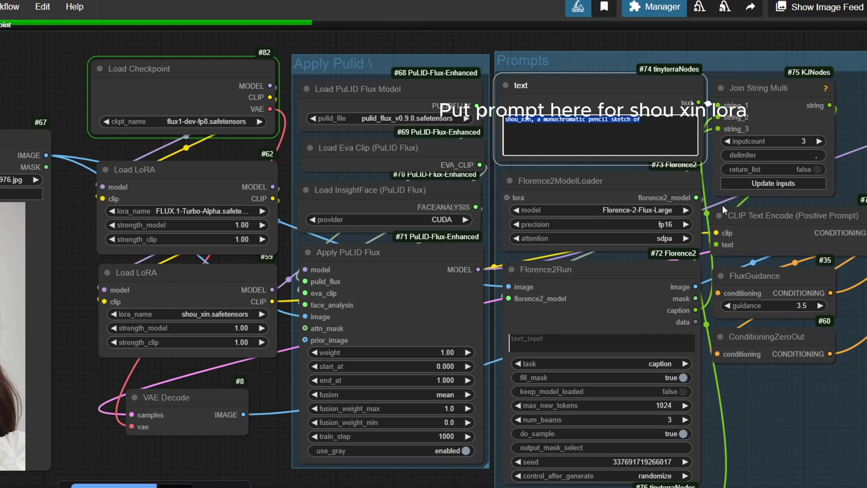
{"action": "scroll", "coordinate": [824, 342], "scroll_direction": "down", "scroll_amount": 5}
{"action": "left_click_drag", "start_coordinate": [811, 335], "coordinate": [643, 269]}
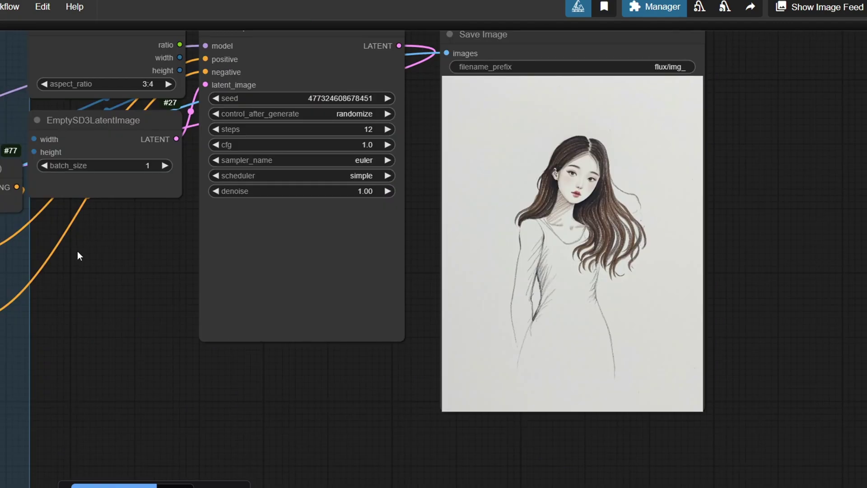
{"action": "scroll", "coordinate": [207, 273], "scroll_direction": "up", "scroll_amount": 2}
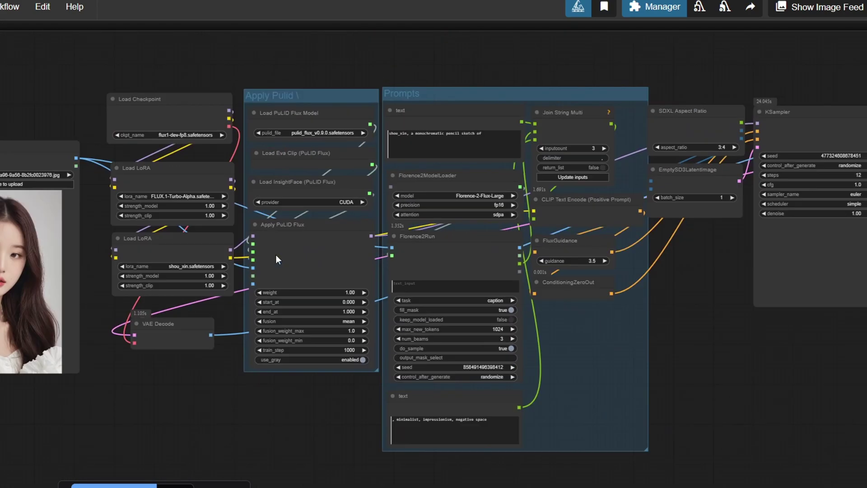
{"action": "left_click_drag", "start_coordinate": [275, 255], "coordinate": [206, 254]}
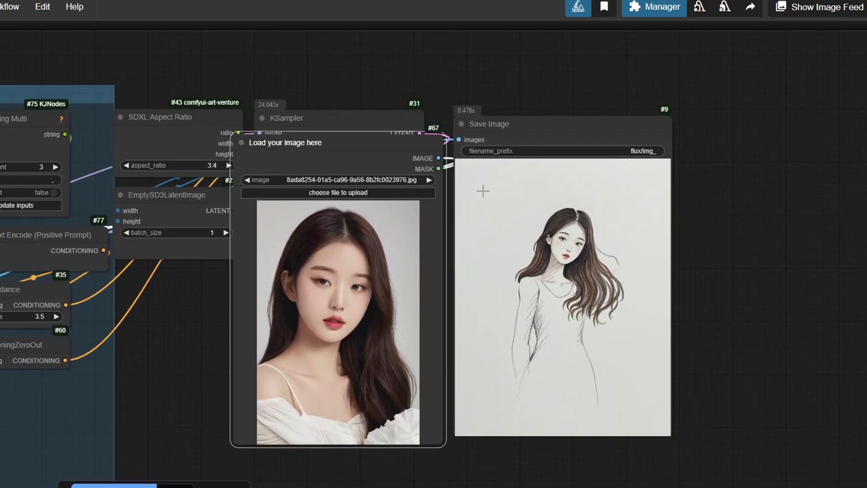
{"action": "scroll", "coordinate": [373, 136], "scroll_direction": "up", "scroll_amount": 1}
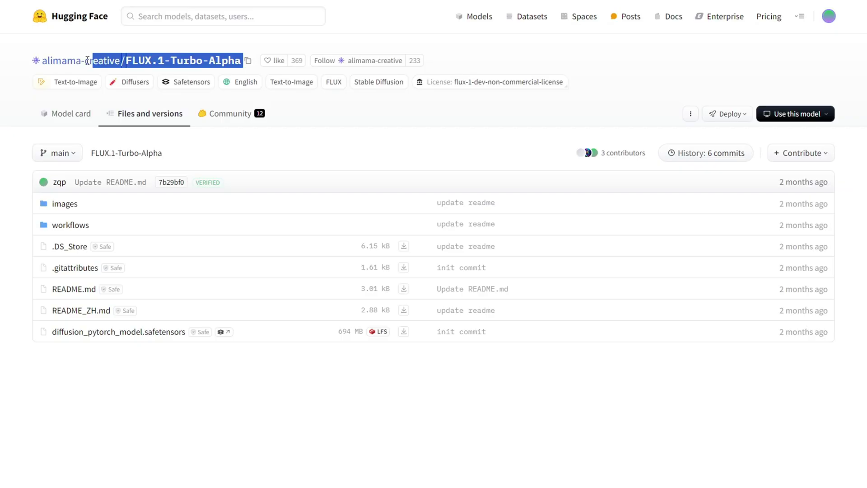
Step: Highlight FLUX.1-Turbo-Alpha's diffusion_pytorch_model.safetensors name, then open the shou_xin model's file list
{"action": "mouse_move", "coordinate": [42, 68]}
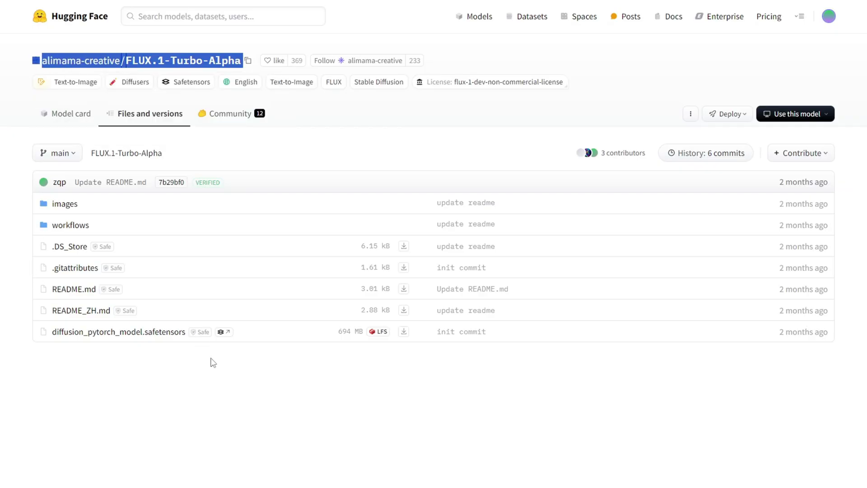
{"action": "left_click", "coordinate": [198, 348]}
{"action": "left_click_drag", "start_coordinate": [189, 334], "coordinate": [51, 334]}
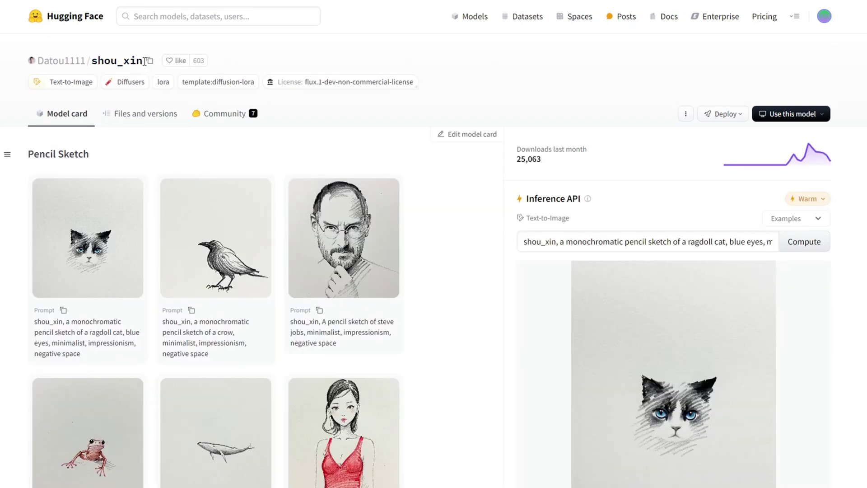
{"action": "left_click_drag", "start_coordinate": [145, 62], "coordinate": [38, 61]}
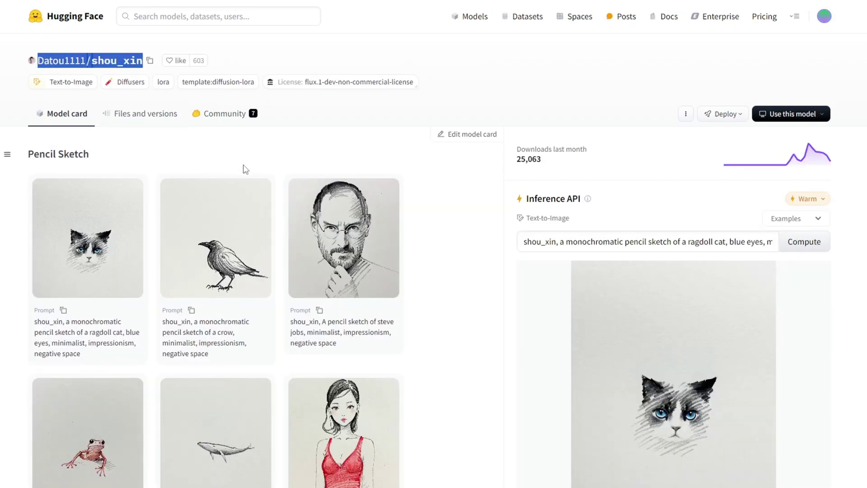
{"action": "left_click", "coordinate": [147, 116]}
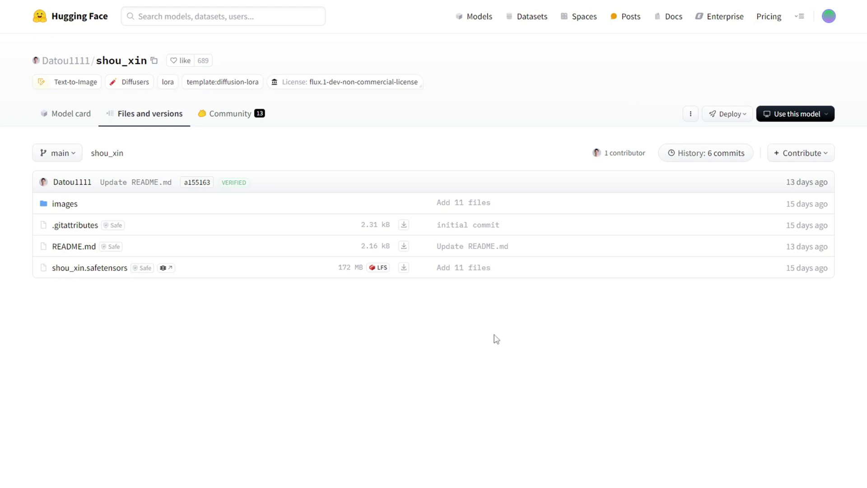
{"action": "key", "text": "alt+Tab"}
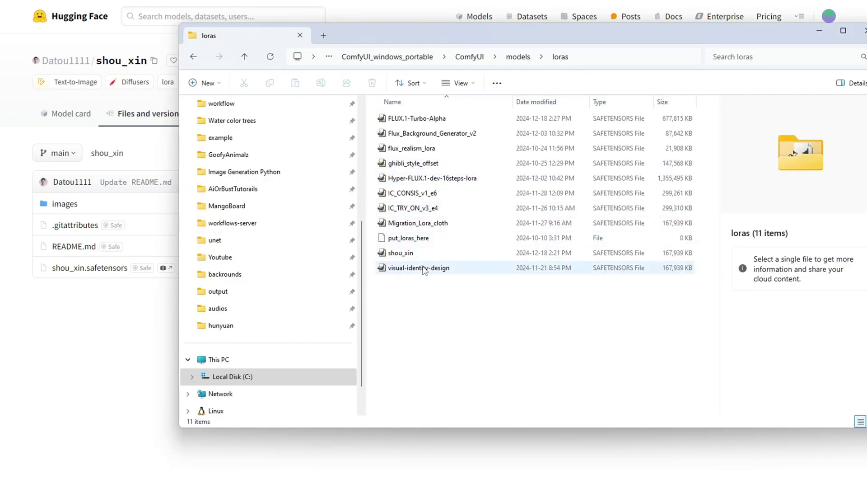
Step: Select the shou_xin and FLUX.1-Turbo-Alpha LoRA files in the models\loras folder
{"action": "left_click", "coordinate": [413, 252]}
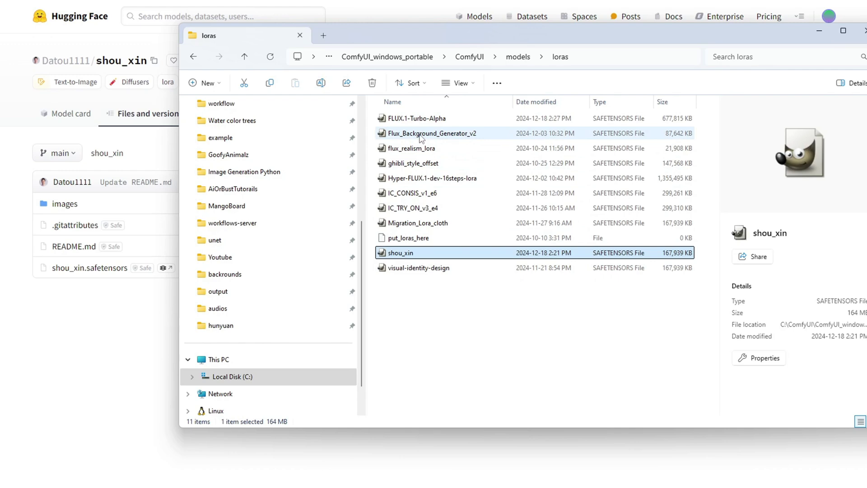
{"action": "left_click", "coordinate": [436, 118], "text": "ctrl"}
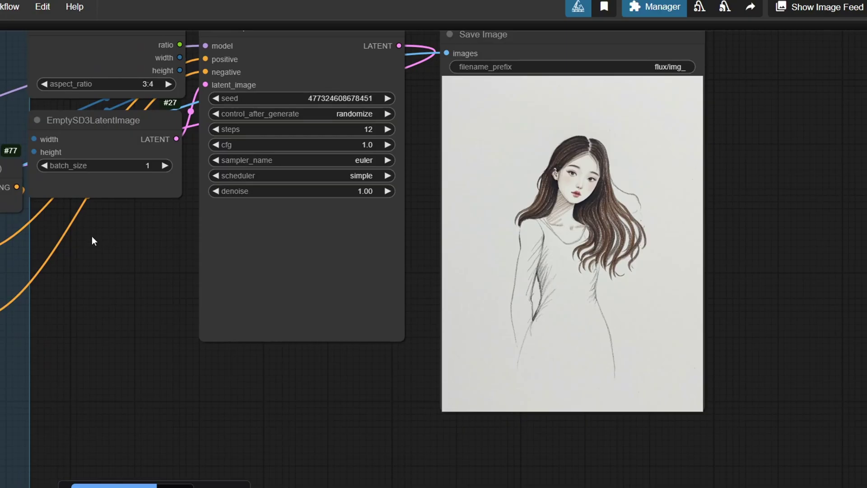
{"action": "left_click_drag", "start_coordinate": [91, 236], "coordinate": [102, 221]}
Step: Move the image loader beside Save Image and frame the smiling man's photo with its sketch
{"action": "scroll", "coordinate": [102, 221], "scroll_direction": "down", "scroll_amount": 2}
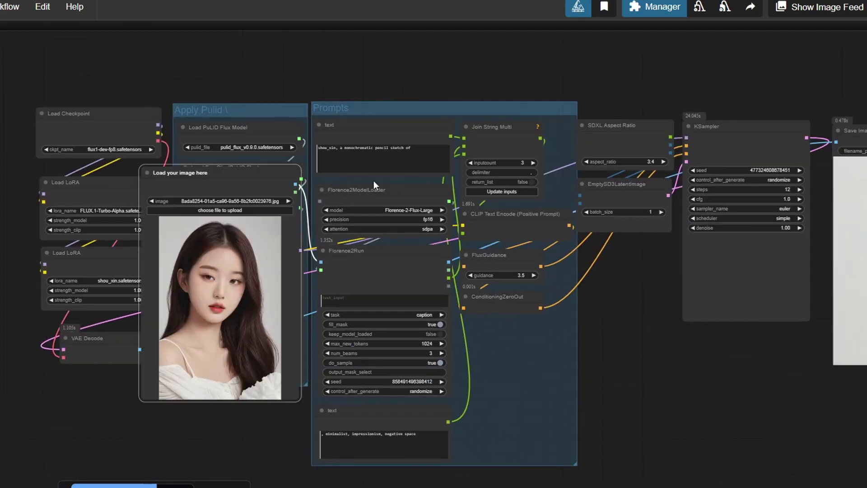
{"action": "left_click_drag", "start_coordinate": [281, 174], "coordinate": [465, 190]}
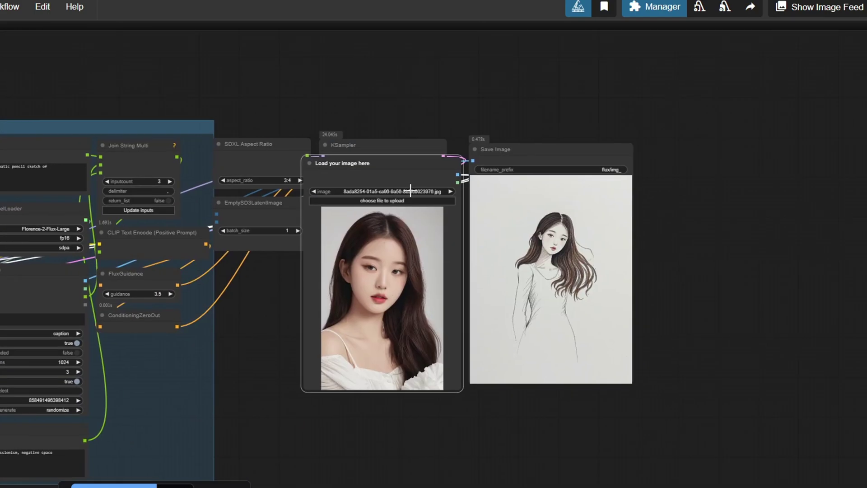
{"action": "scroll", "coordinate": [440, 173], "scroll_direction": "up", "scroll_amount": 3}
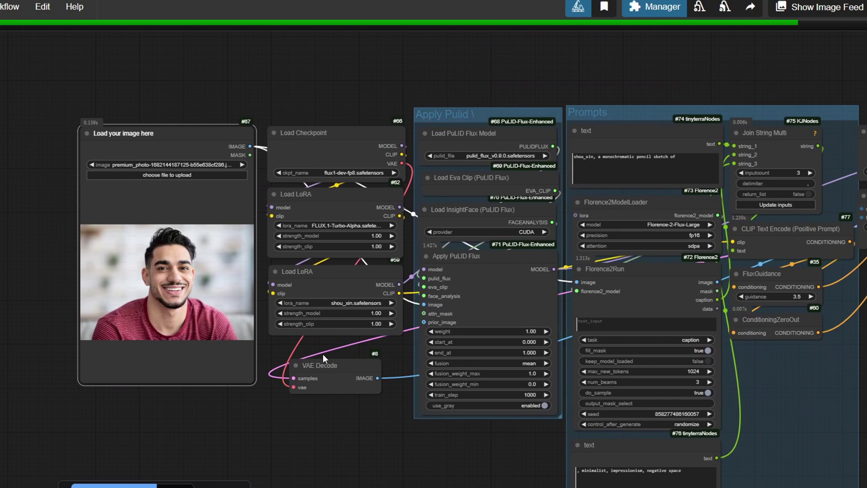
{"action": "scroll", "coordinate": [322, 353], "scroll_direction": "down", "scroll_amount": 3}
{"action": "left_click_drag", "start_coordinate": [322, 354], "coordinate": [81, 343]}
{"action": "scroll", "coordinate": [424, 311], "scroll_direction": "up", "scroll_amount": 5}
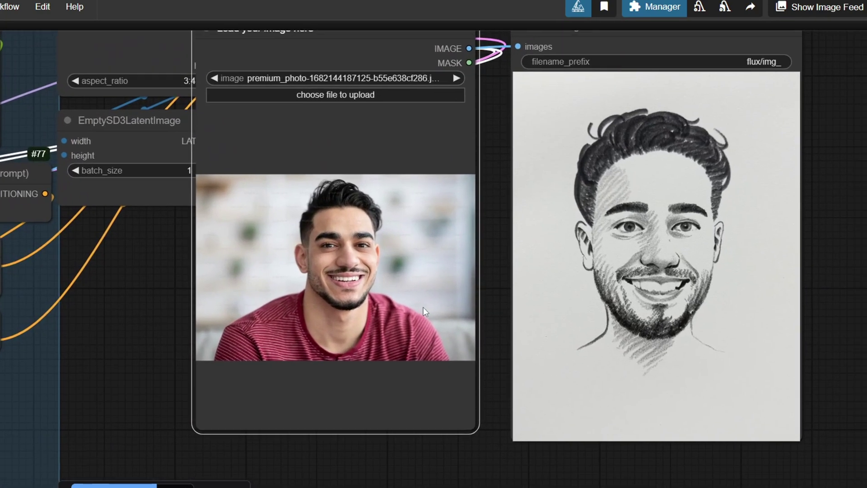
{"action": "left_click_drag", "start_coordinate": [425, 312], "coordinate": [359, 322]}
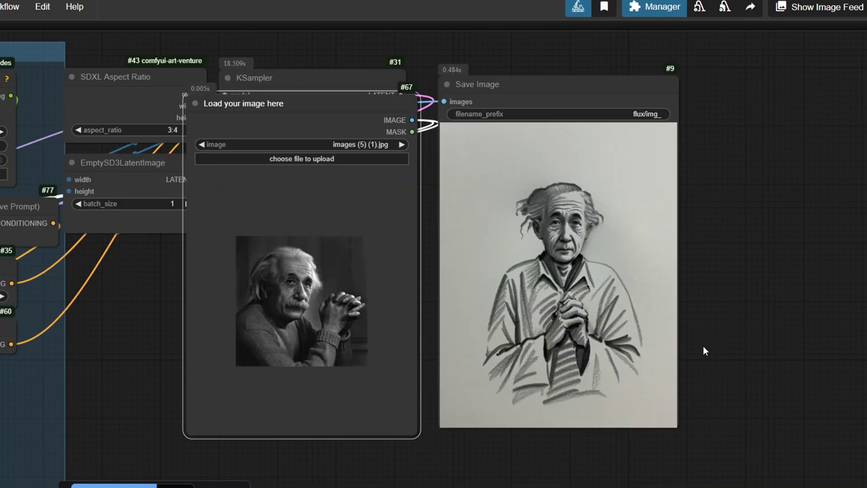
Step: Zoom in and out on the workflow to inspect the sketch result next to images (6) (1).jpg
{"action": "scroll", "coordinate": [569, 249], "scroll_direction": "up", "scroll_amount": 5}
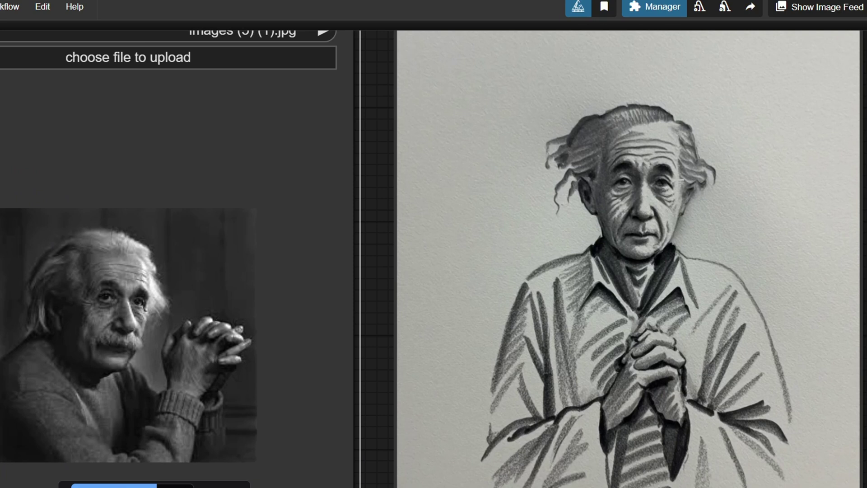
{"action": "scroll", "coordinate": [729, 308], "scroll_direction": "down", "scroll_amount": 2}
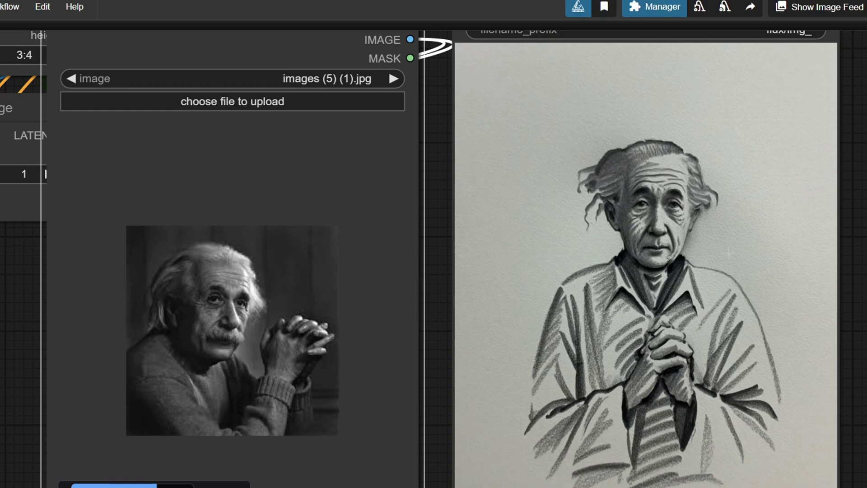
{"action": "scroll", "coordinate": [729, 275], "scroll_direction": "down", "scroll_amount": 2}
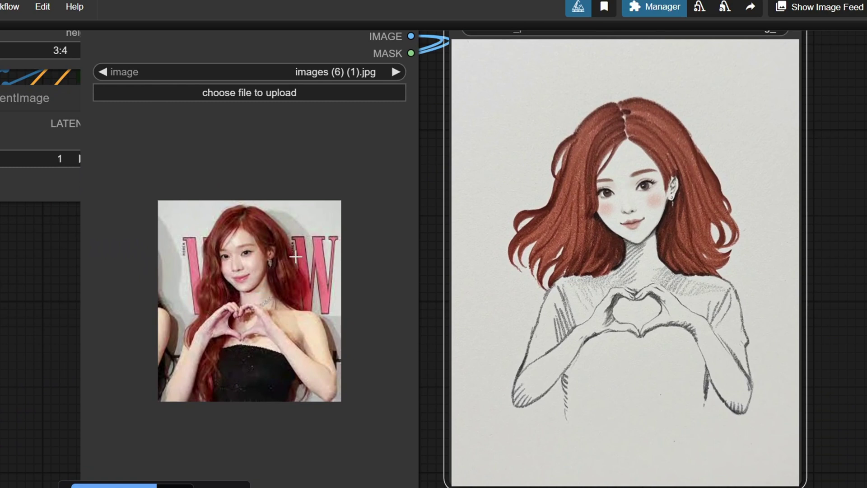
{"action": "left_click", "coordinate": [326, 234]}
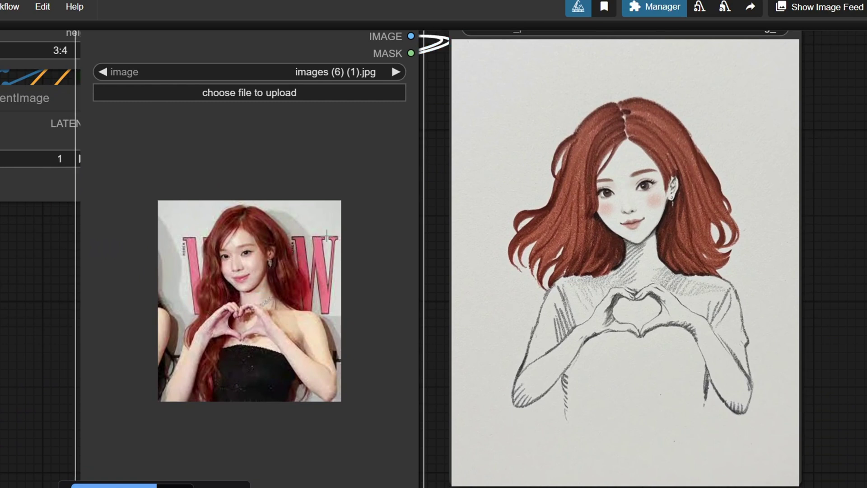
{"action": "left_click", "coordinate": [704, 271]}
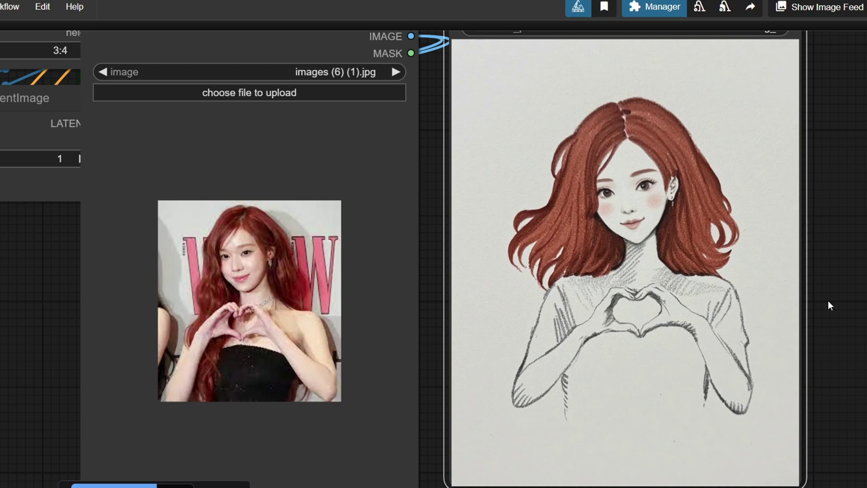